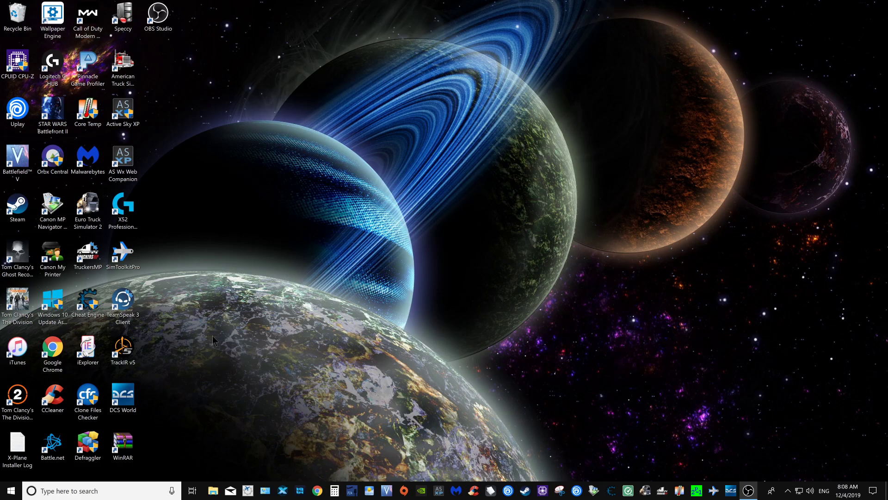
# - Start TrackIR v5 from its desktop shortcut
pyautogui.click(124, 345)
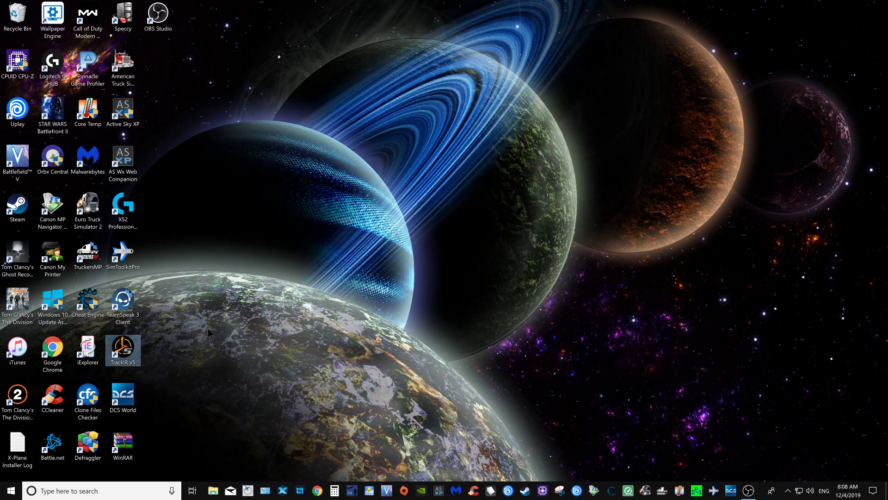
# - Maximize TrackIR, widen the settings panel, and drag two Yaw curve points up into tall peaks
pyautogui.click(463, 155)
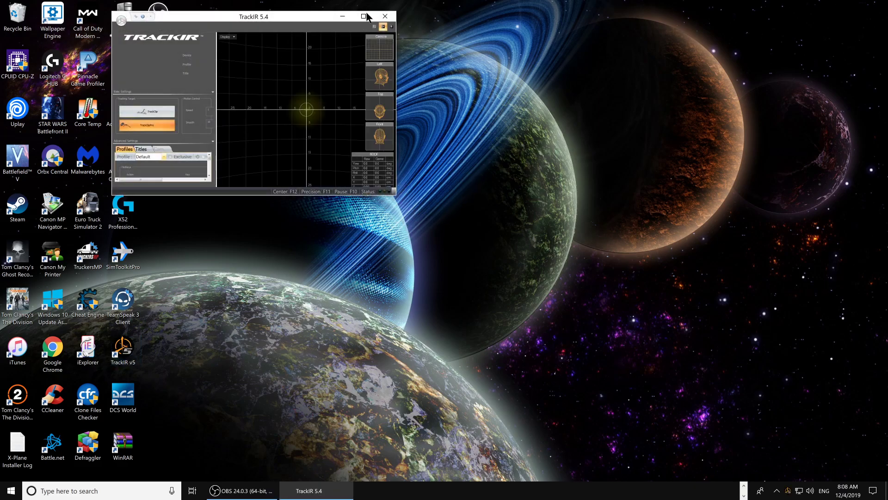
pyautogui.click(365, 15)
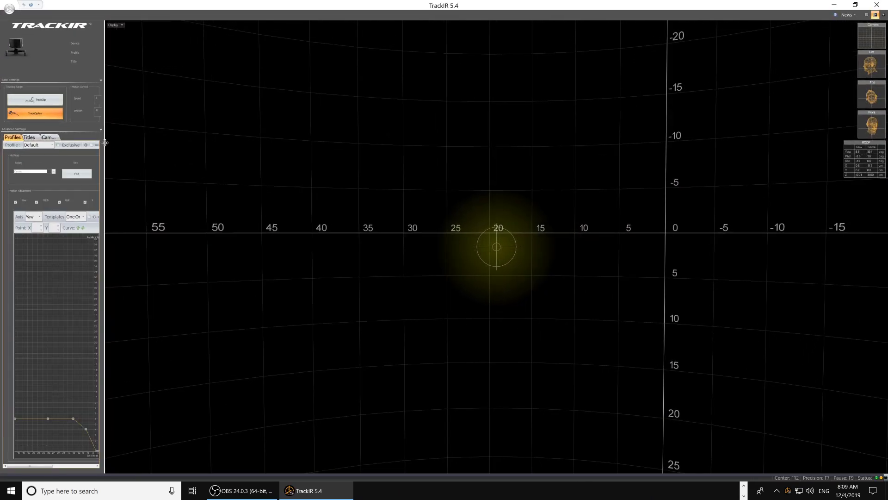
pyautogui.moveTo(105, 143); pyautogui.dragTo(296, 141)
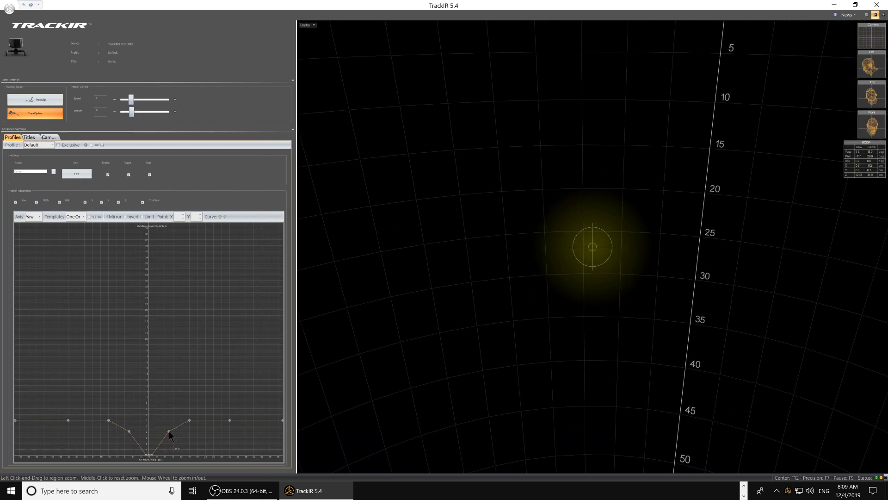
pyautogui.moveTo(169, 431); pyautogui.dragTo(207, 365)
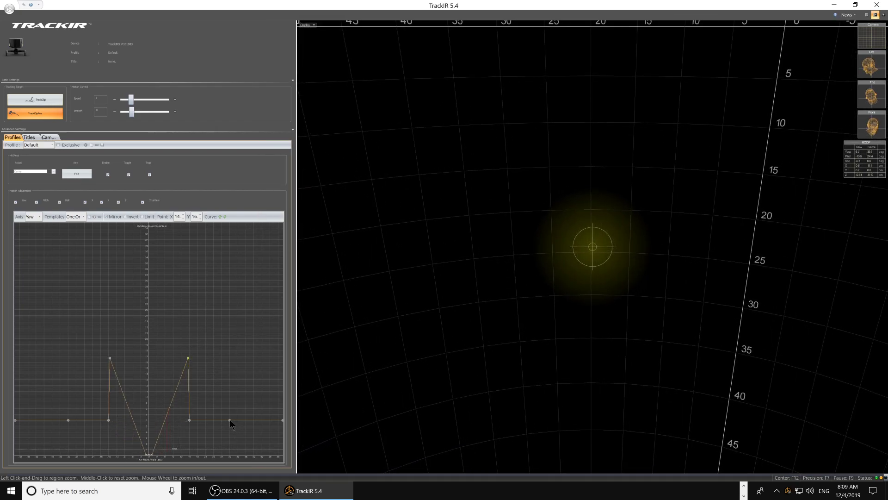
pyautogui.moveTo(230, 420)
pyautogui.mouseDown()
pyautogui.moveTo(275, 326)
pyautogui.moveTo(246, 313)
pyautogui.mouseUp()
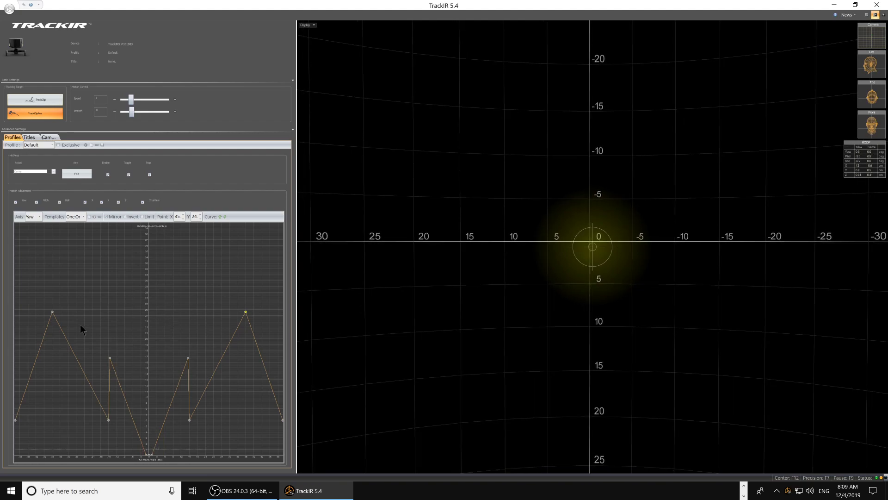
# - Switch the curve graph to the Pitch axis and raise an outer and a central point into peaks
pyautogui.click(41, 221)
pyautogui.click(33, 227)
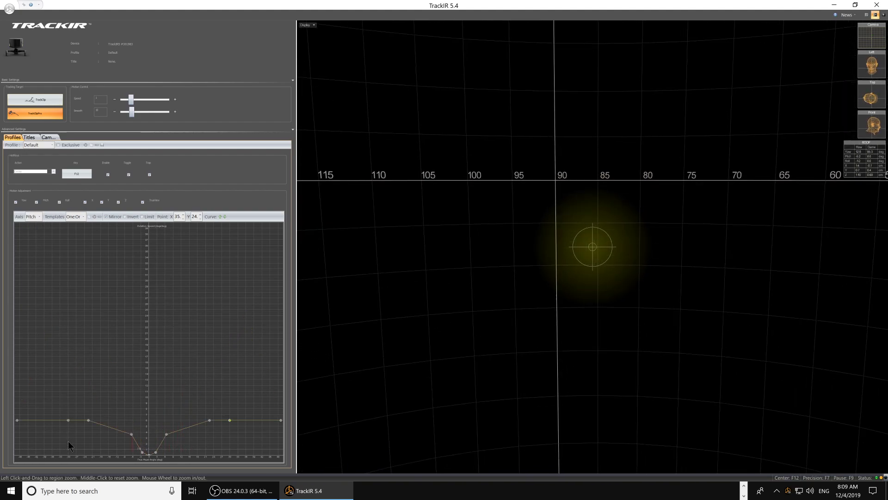
pyautogui.moveTo(70, 420); pyautogui.dragTo(82, 344)
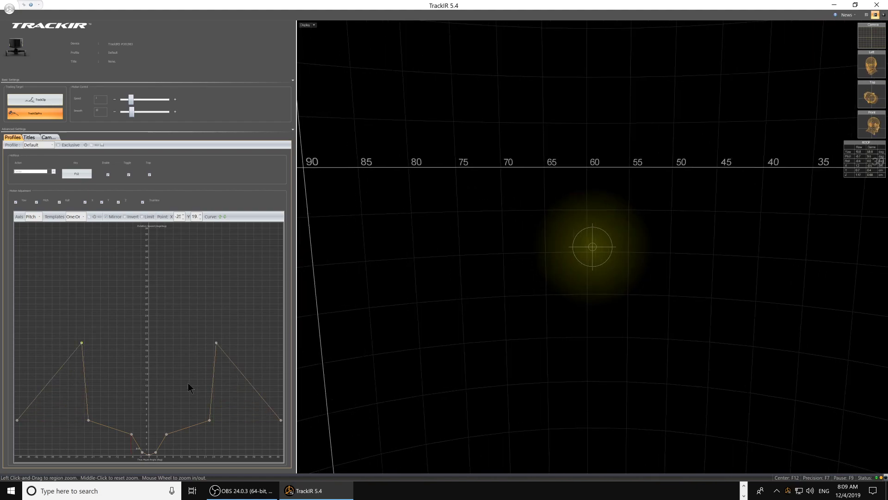
pyautogui.moveTo(165, 434); pyautogui.dragTo(145, 322)
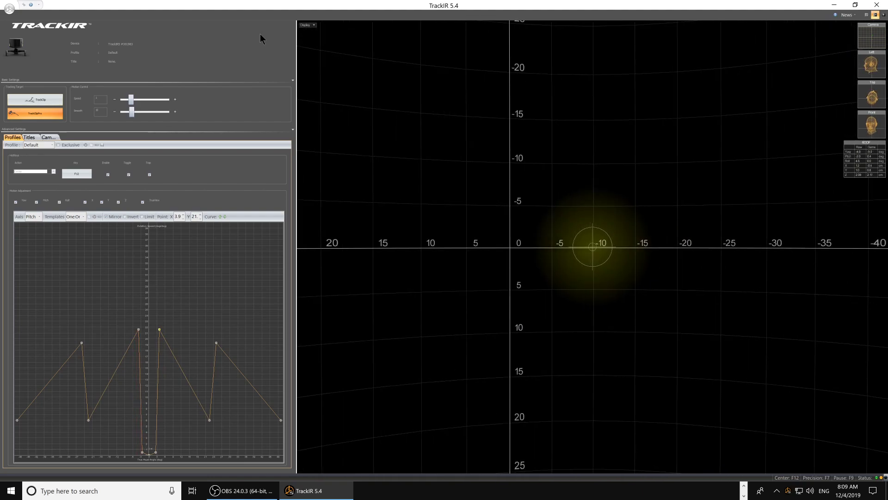
# - Re-centre head tracking with F12, zoom into the curve graph, and restore the window to its small size
pyautogui.press('F12')
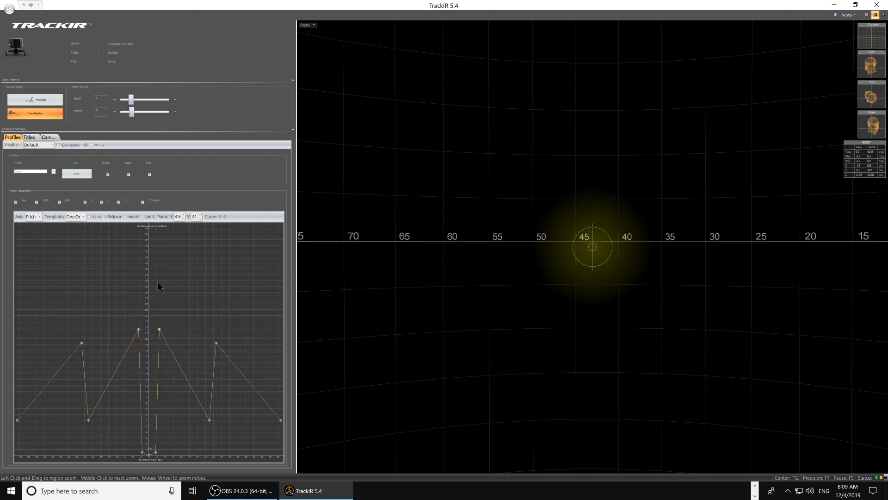
pyautogui.moveTo(167, 307); pyautogui.dragTo(220, 281)
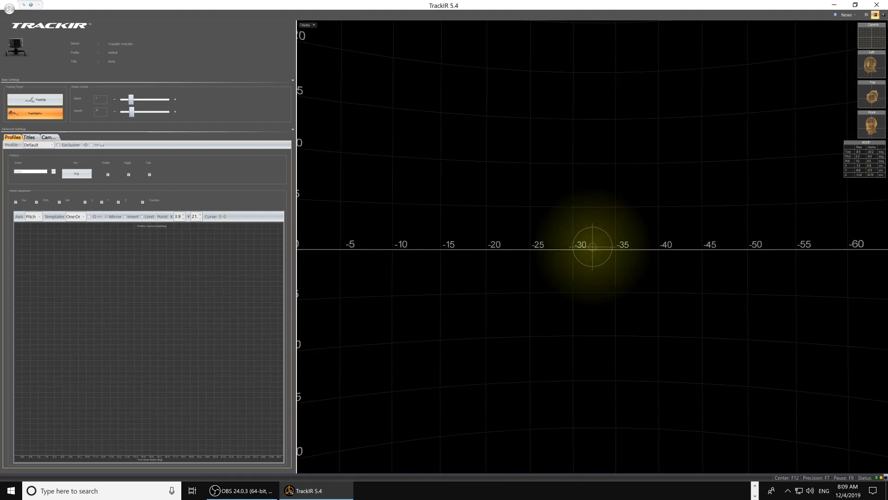
pyautogui.click(855, 4)
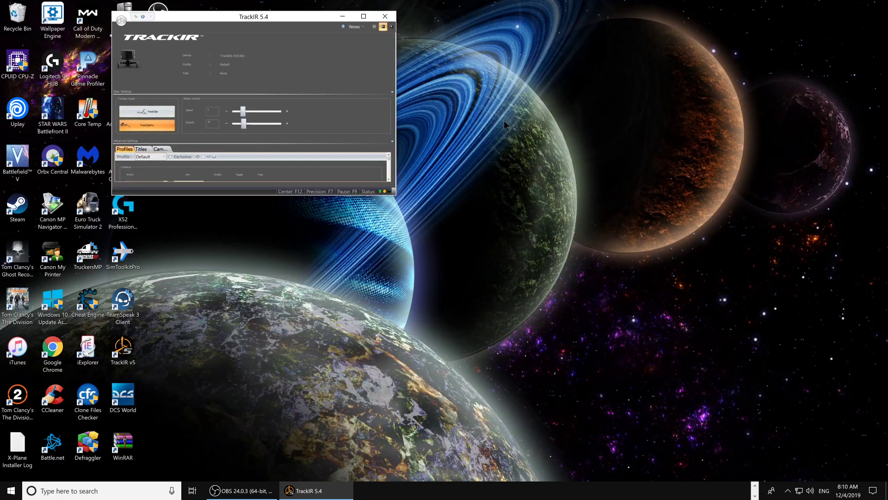
# - Close TrackIR, saving the edited curves as a new profile named 'test'
pyautogui.click(385, 16)
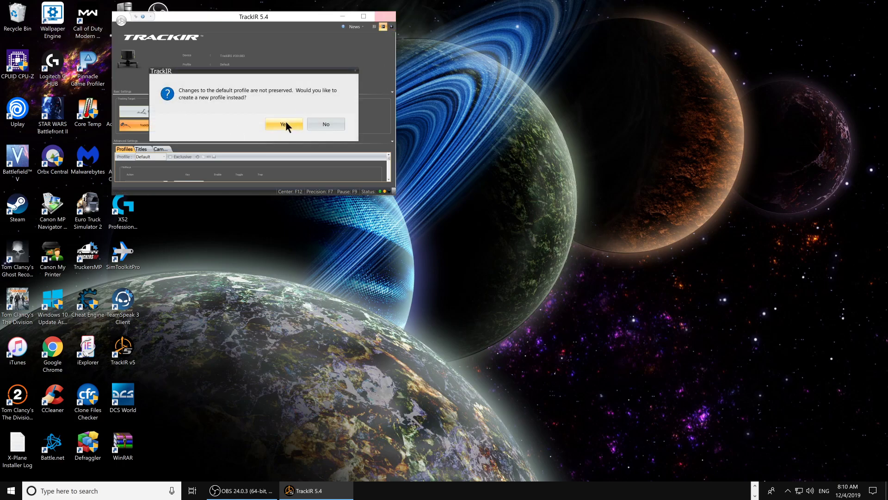
pyautogui.click(284, 122)
pyautogui.write('test')
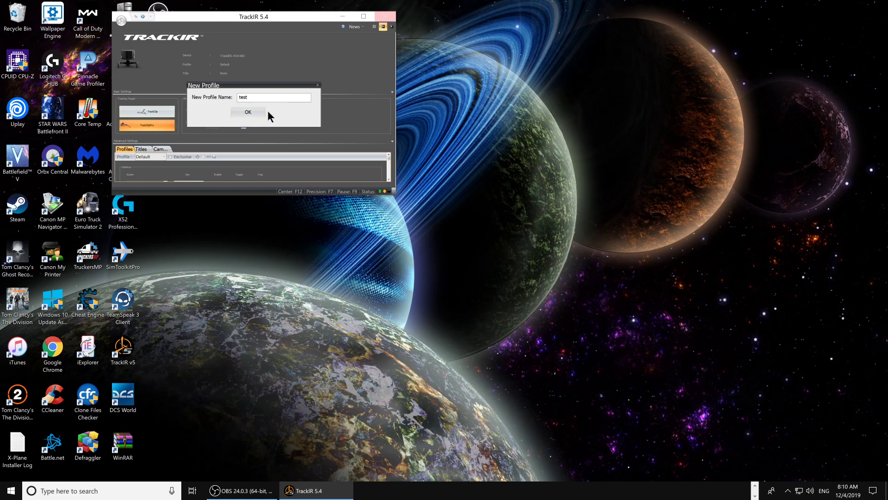
pyautogui.click(248, 112)
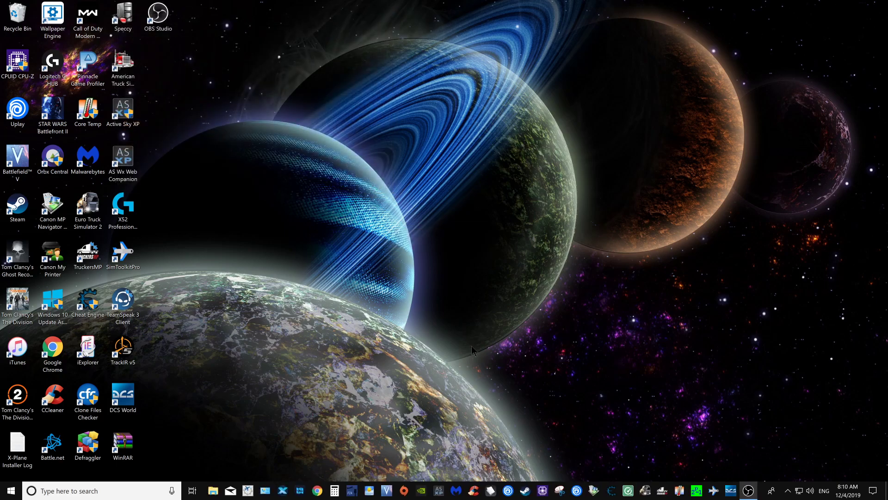
# - Relaunch TrackIR maximized and load the 'test' profile from the Profile list
pyautogui.doubleClick(122, 348)
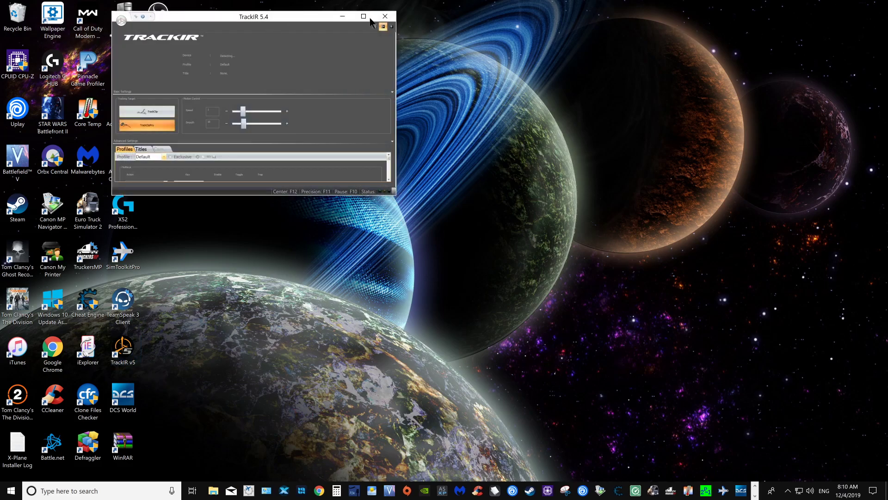
pyautogui.click(364, 17)
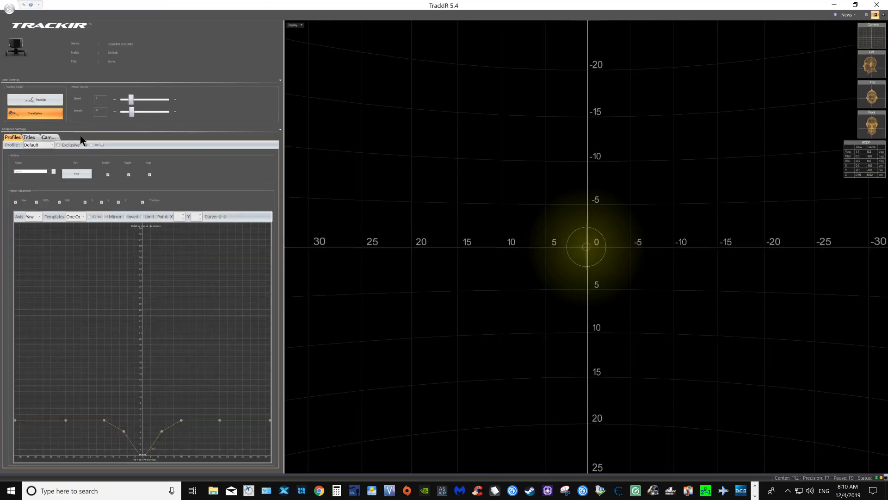
pyautogui.click(52, 144)
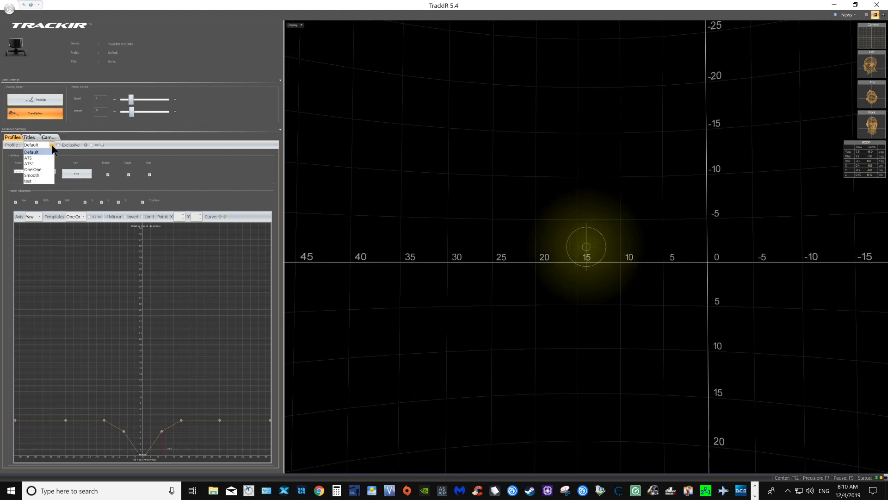
pyautogui.click(34, 181)
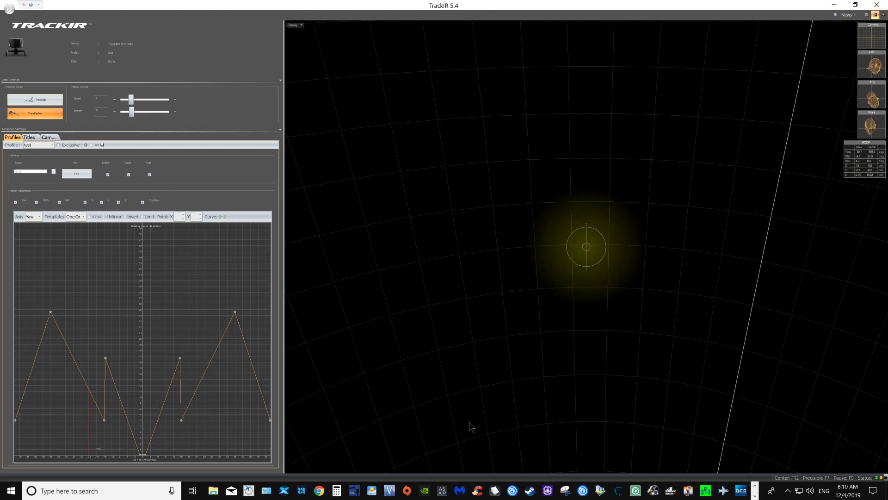
# - In File Explorer, go from the home folder through AppData > Roaming > NaturalPoint into TrackIR 5
pyautogui.click(212, 491)
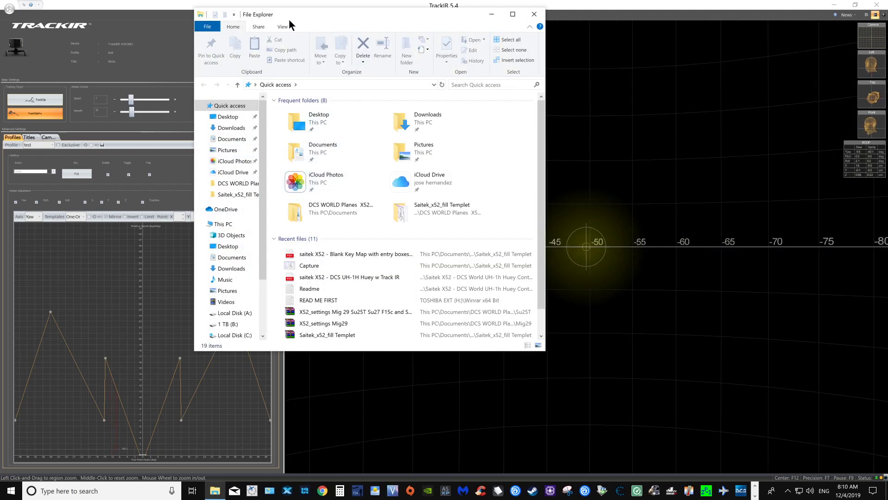
pyautogui.click(254, 85)
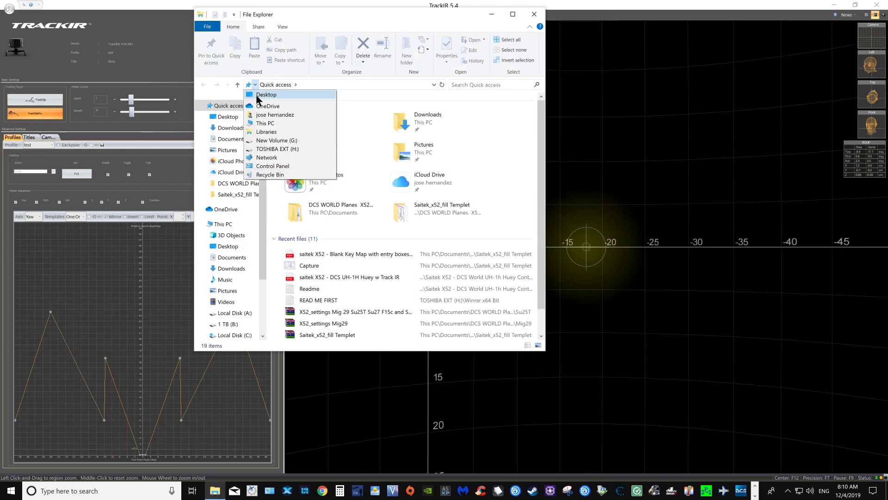
pyautogui.click(259, 113)
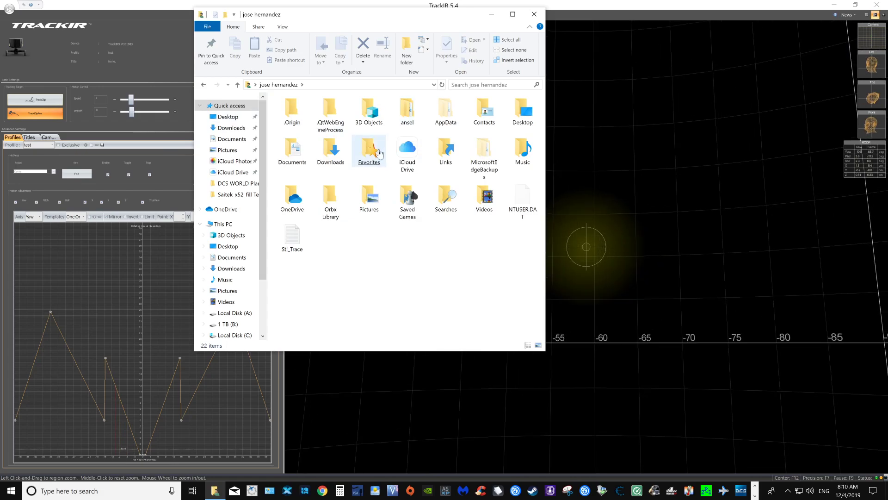
pyautogui.doubleClick(446, 111)
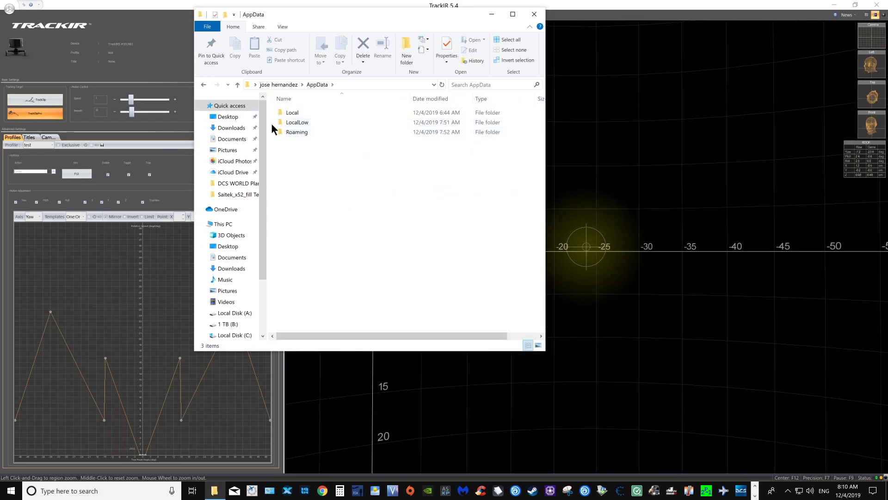
pyautogui.doubleClick(296, 131)
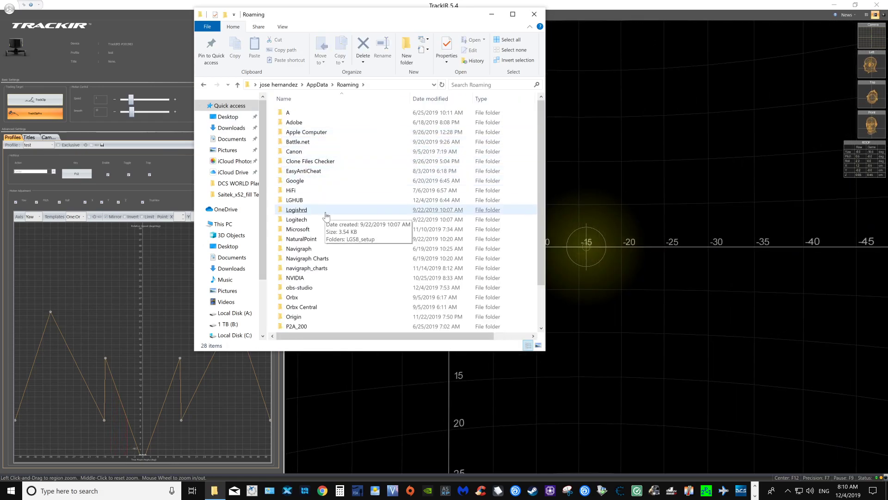
pyautogui.scroll(-2, 324, 217)
pyautogui.click(327, 212)
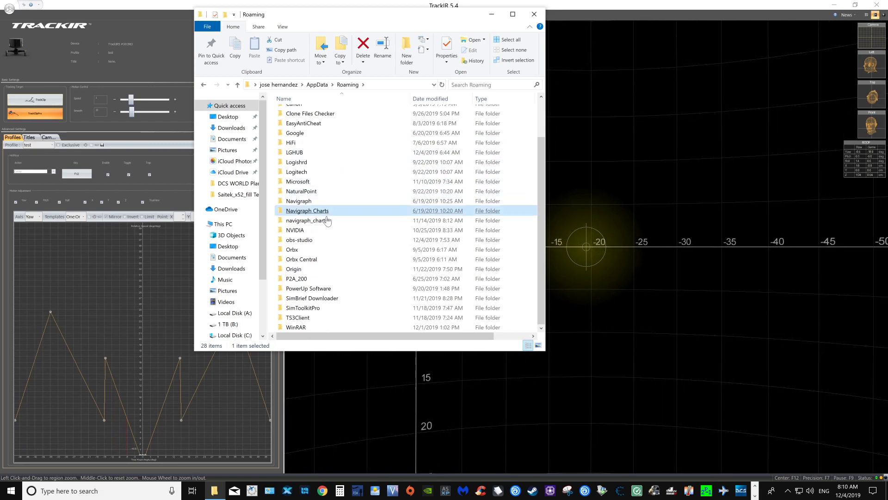
pyautogui.click(311, 193)
pyautogui.doubleClick(312, 192)
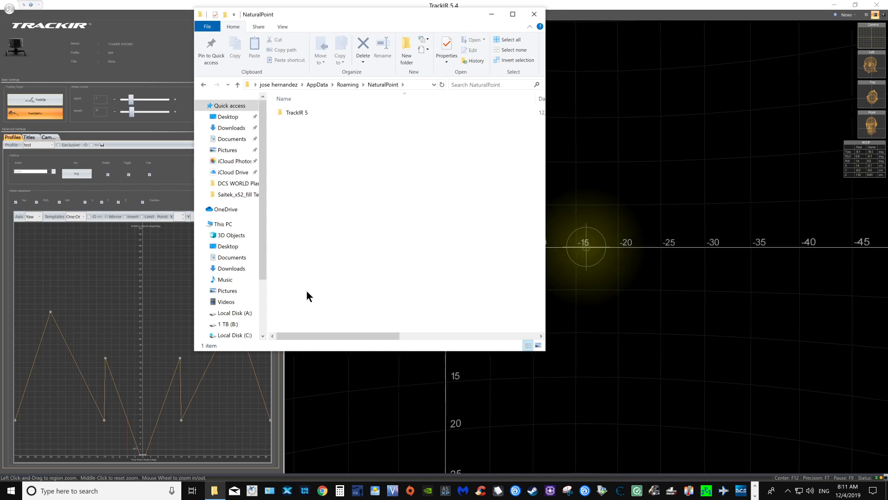
pyautogui.doubleClick(305, 115)
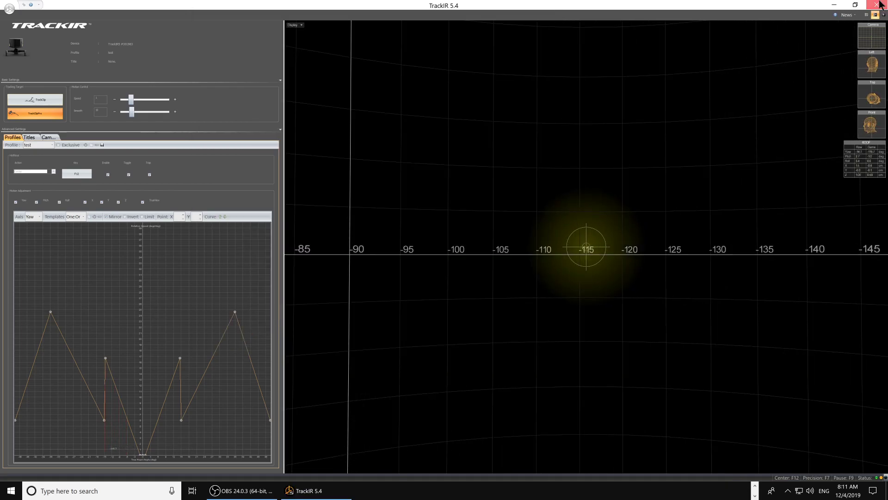
# - Close TrackIR, delete the Settings file from the TrackIR 5 folder, and close the folder window
pyautogui.click(877, 4)
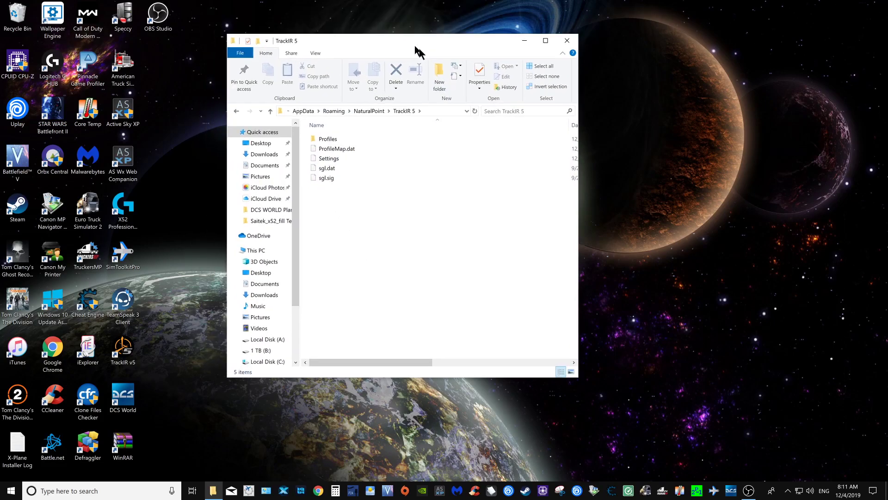
pyautogui.moveTo(381, 18); pyautogui.dragTo(438, 65)
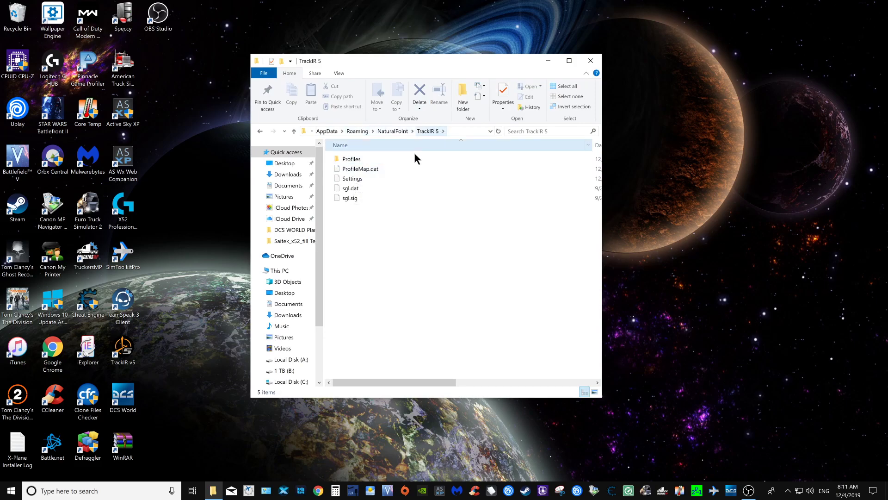
pyautogui.click(352, 181)
pyautogui.rightClick(353, 183)
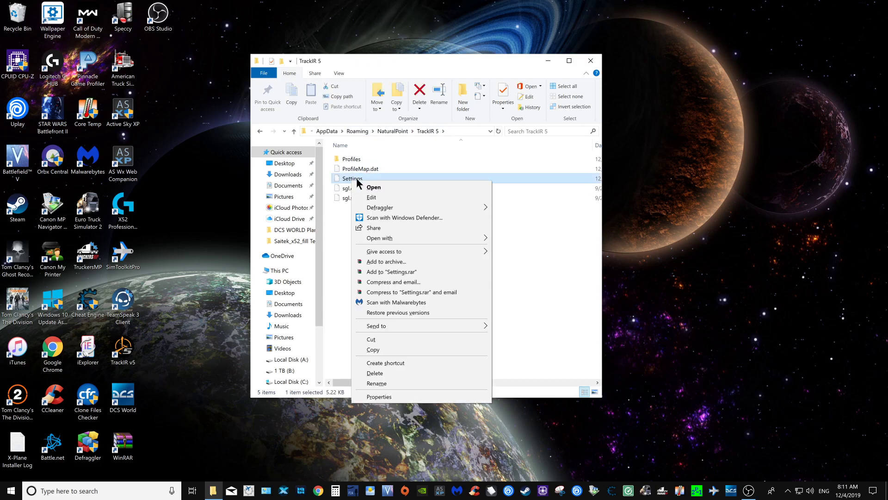
pyautogui.click(375, 373)
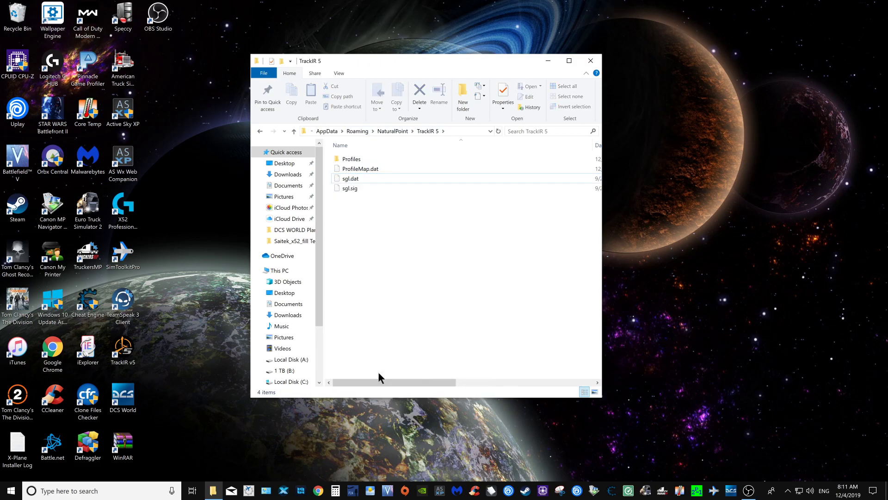
pyautogui.click(592, 62)
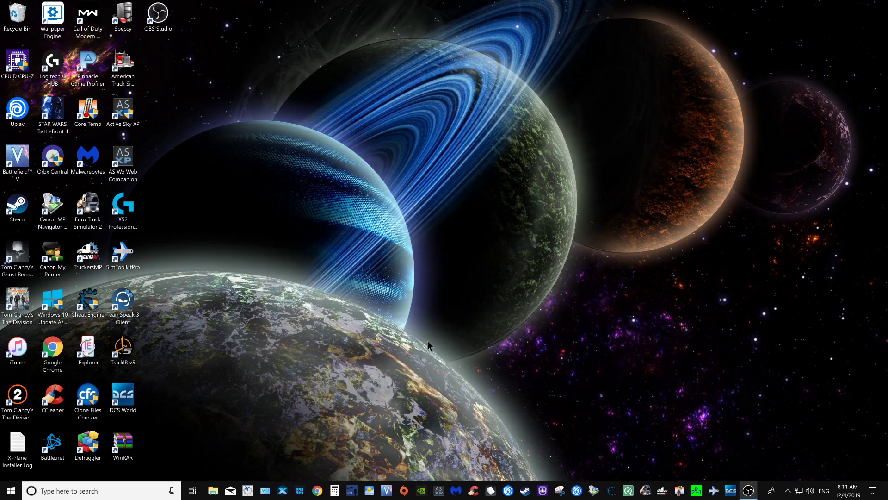
# - Relaunch TrackIR maximized, expand and widen Advanced Settings, and load the 'test' profile
pyautogui.click(120, 347)
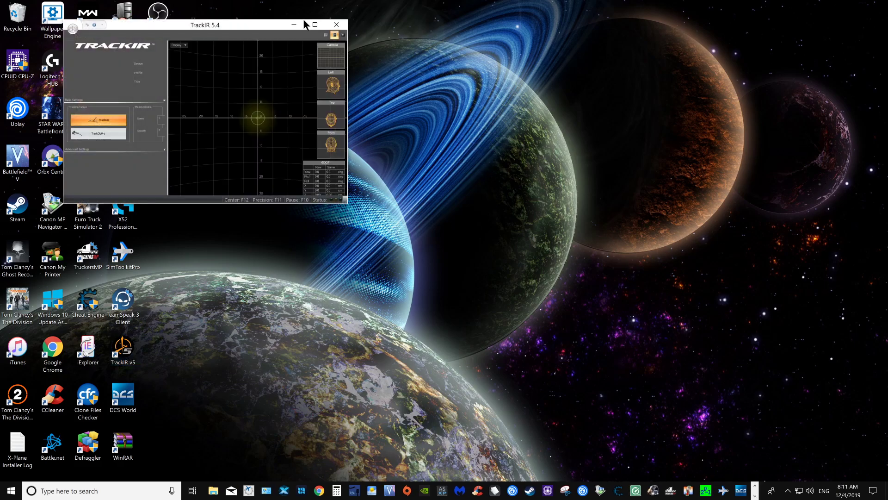
pyautogui.click(315, 25)
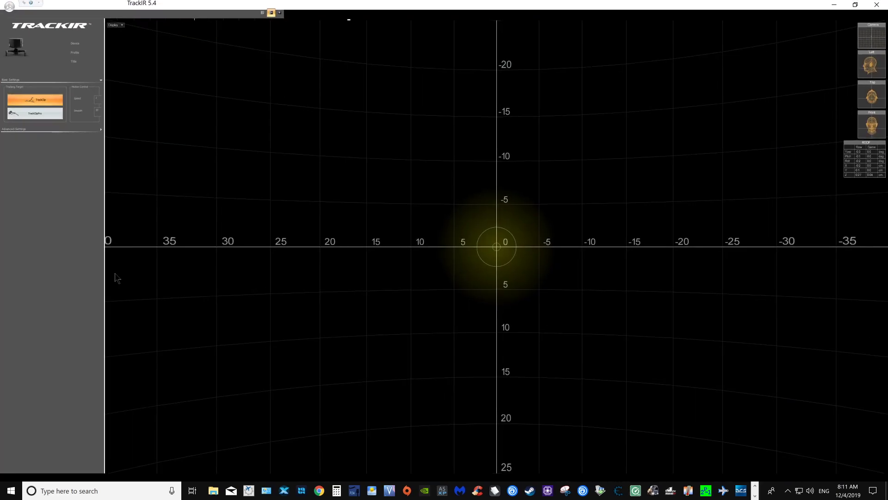
pyautogui.click(100, 131)
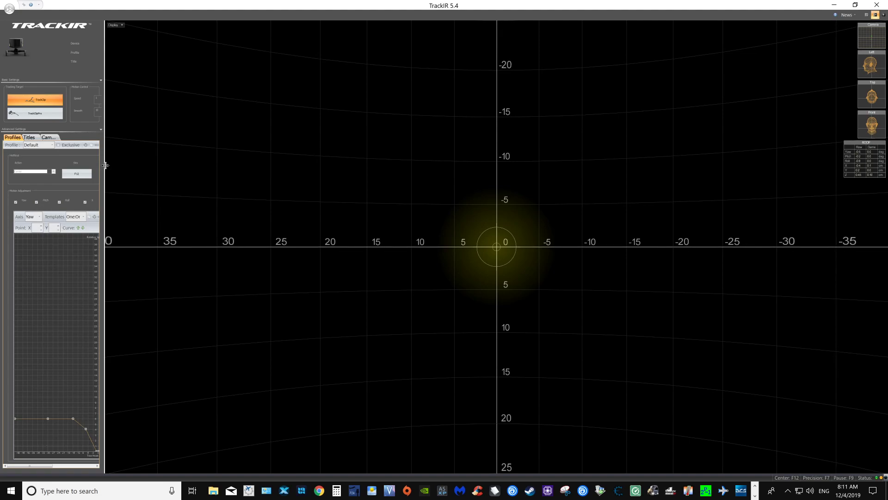
pyautogui.moveTo(106, 166); pyautogui.dragTo(338, 168)
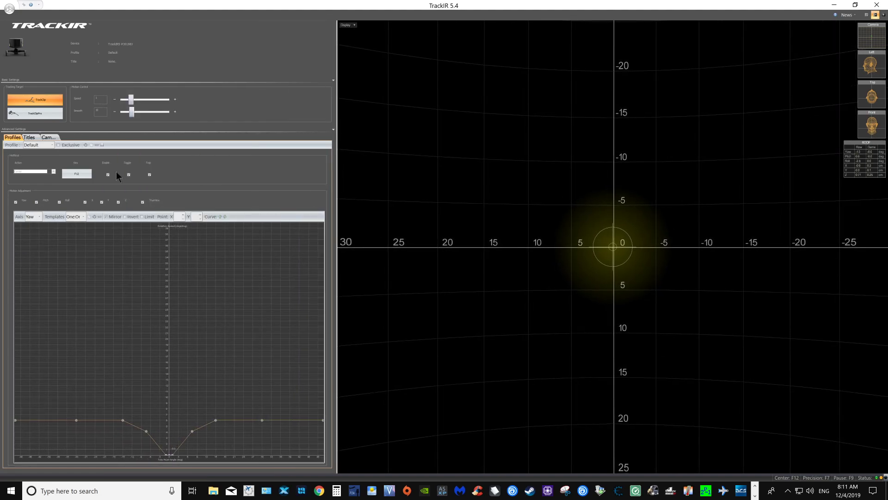
pyautogui.click(52, 146)
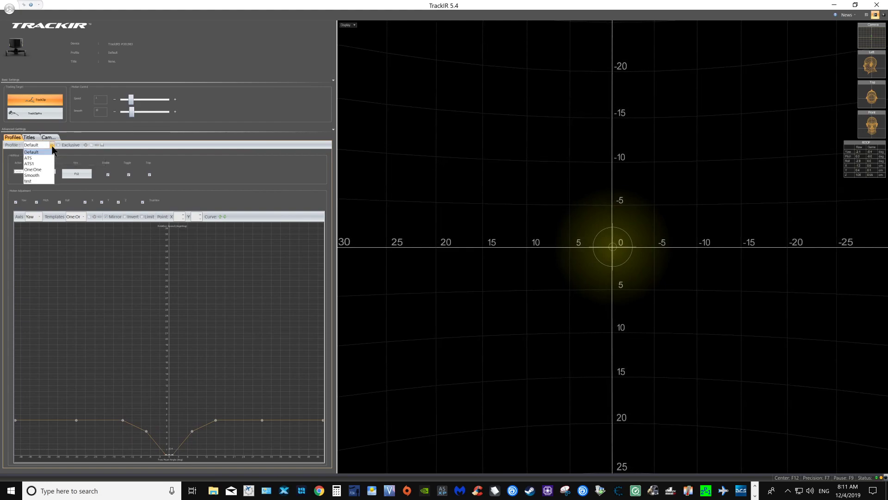
pyautogui.click(42, 182)
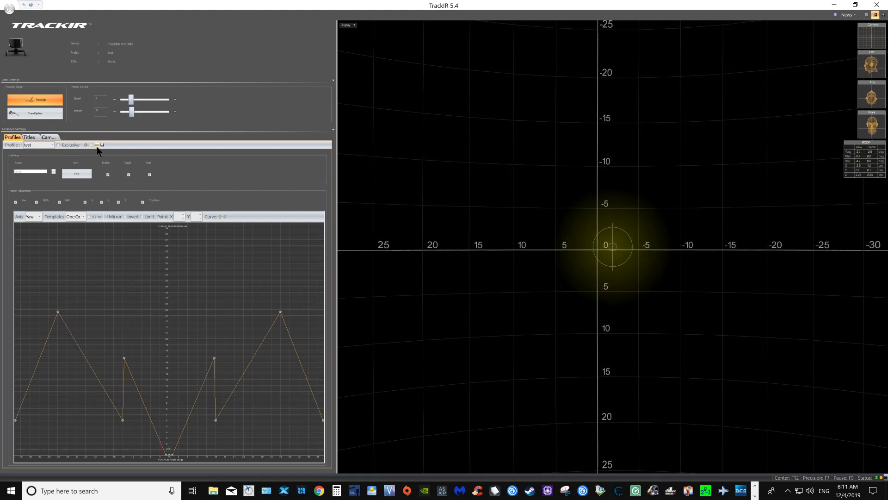
# - Delete the 'test' profile, confirming Yes, and check the profile list now shows Default active
pyautogui.click(96, 145)
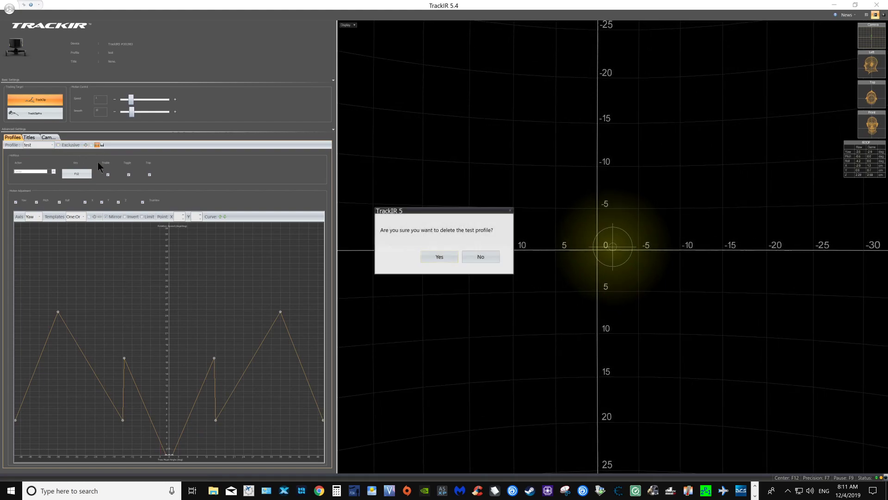
pyautogui.click(423, 260)
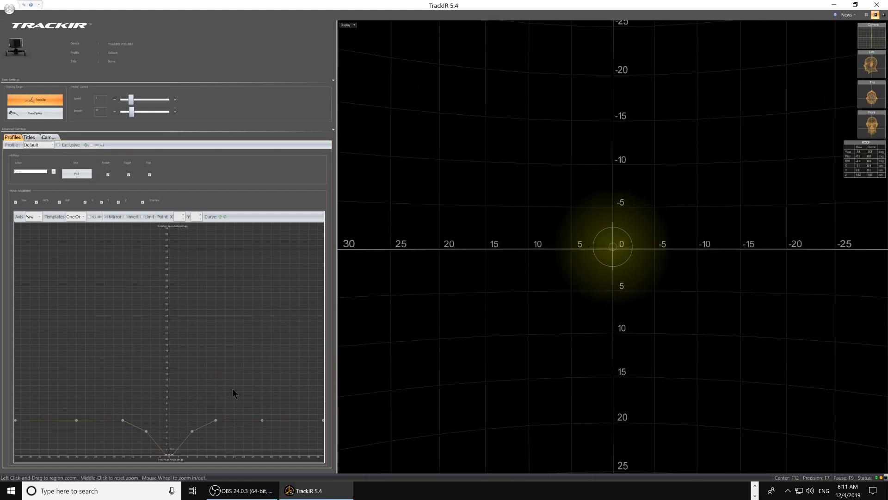
pyautogui.click(53, 146)
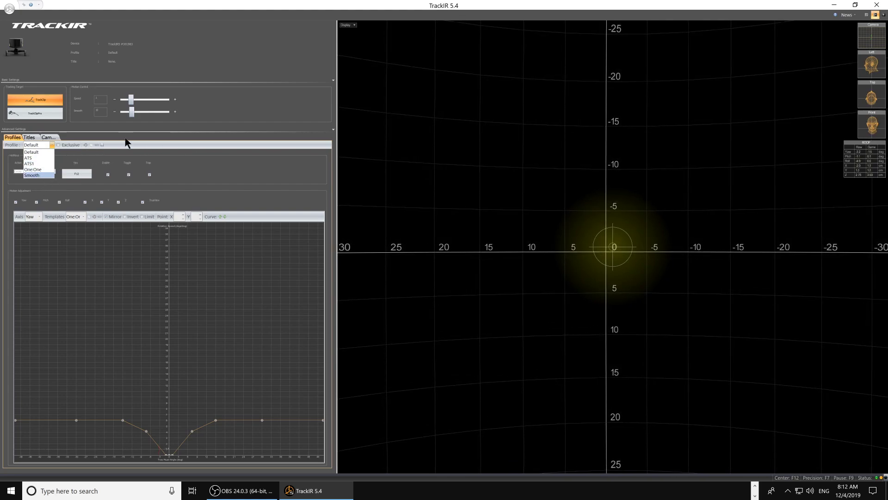
pyautogui.click(227, 105)
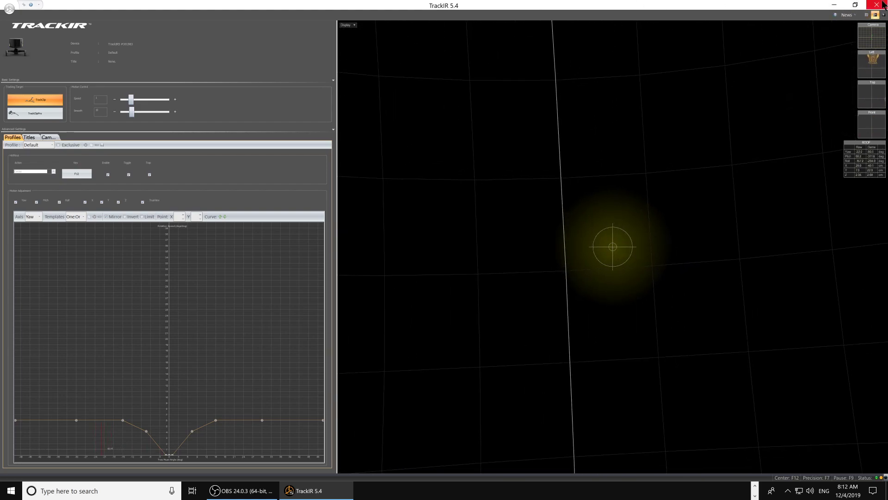
# - Close the TrackIR 5.4 window so its user settings are saved
pyautogui.click(878, 5)
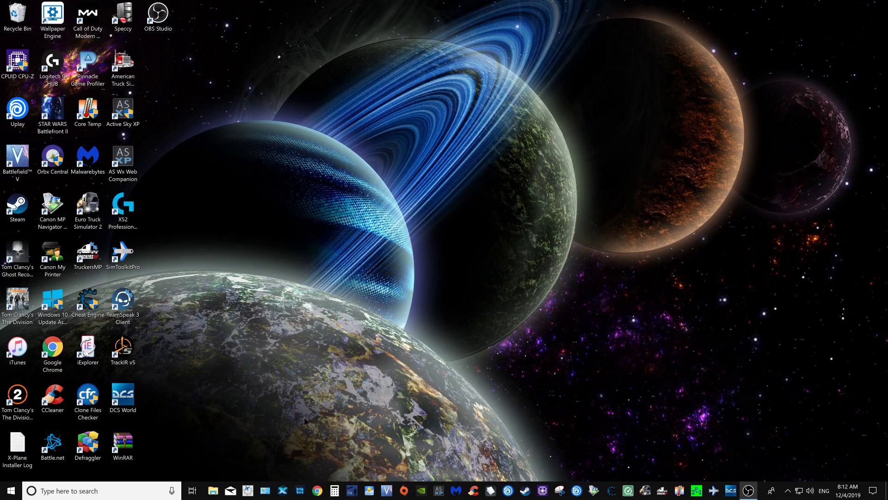